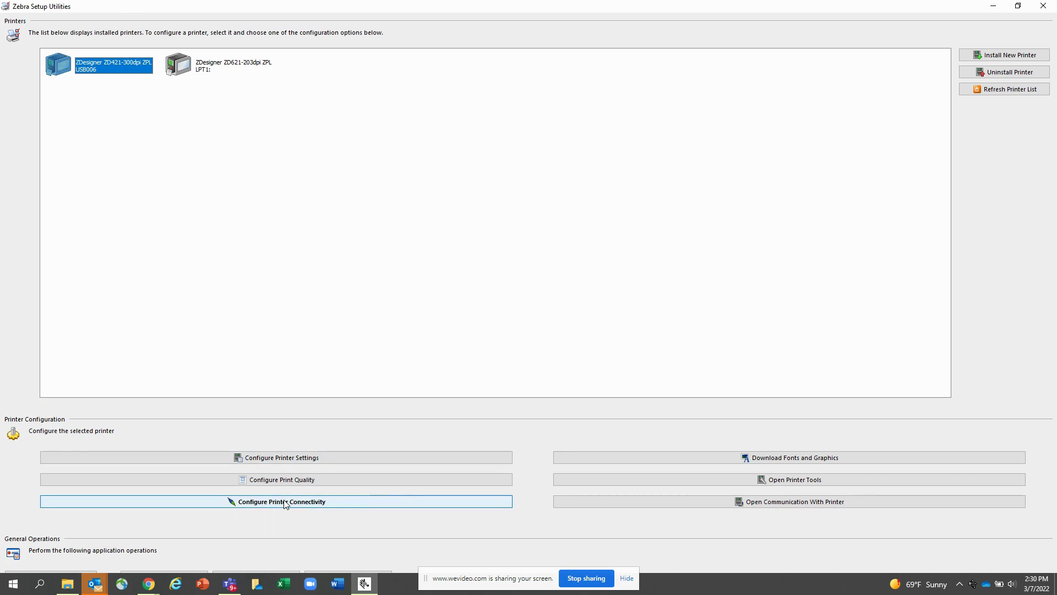
Start the ZD421 settings wizard and skip Label Parameters and Speed and Darkness to reach Media
left_click(290, 459)
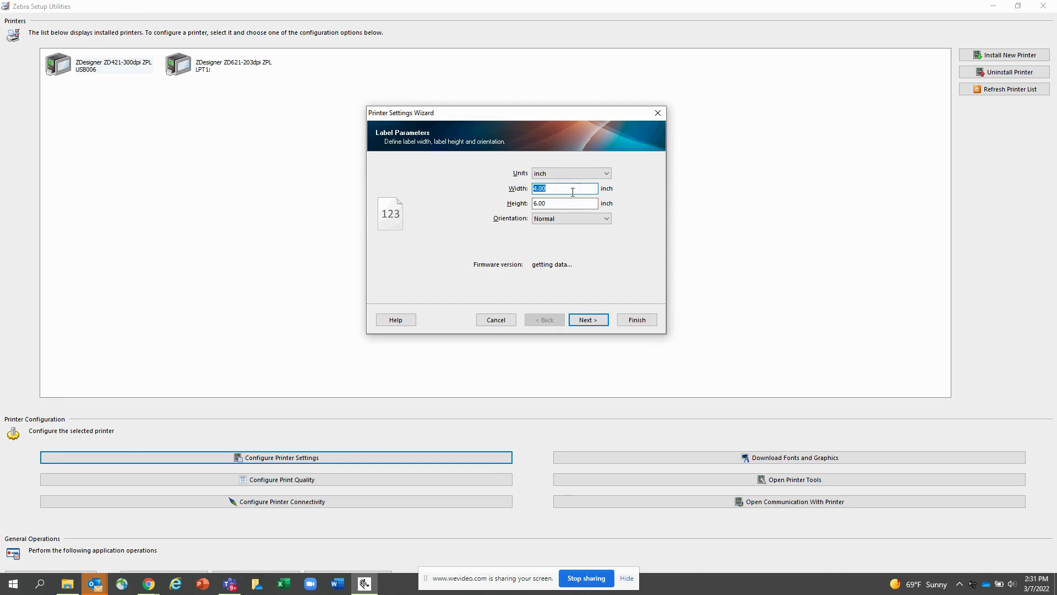
left_click(592, 320)
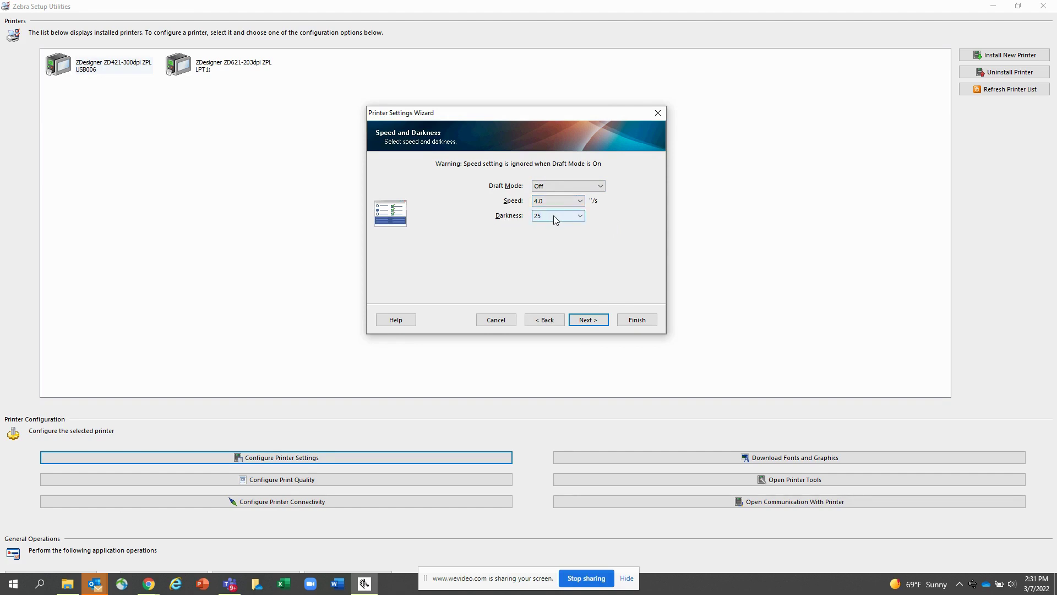
left_click(586, 320)
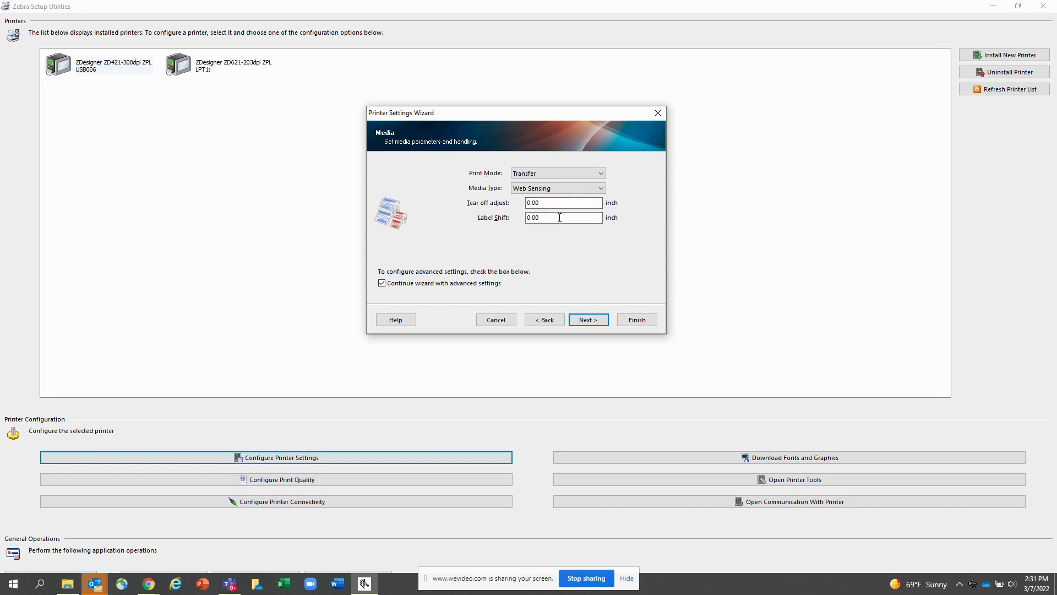
Move past the Media and Advanced settings pages and enable Set Real Time Clock
left_click(597, 319)
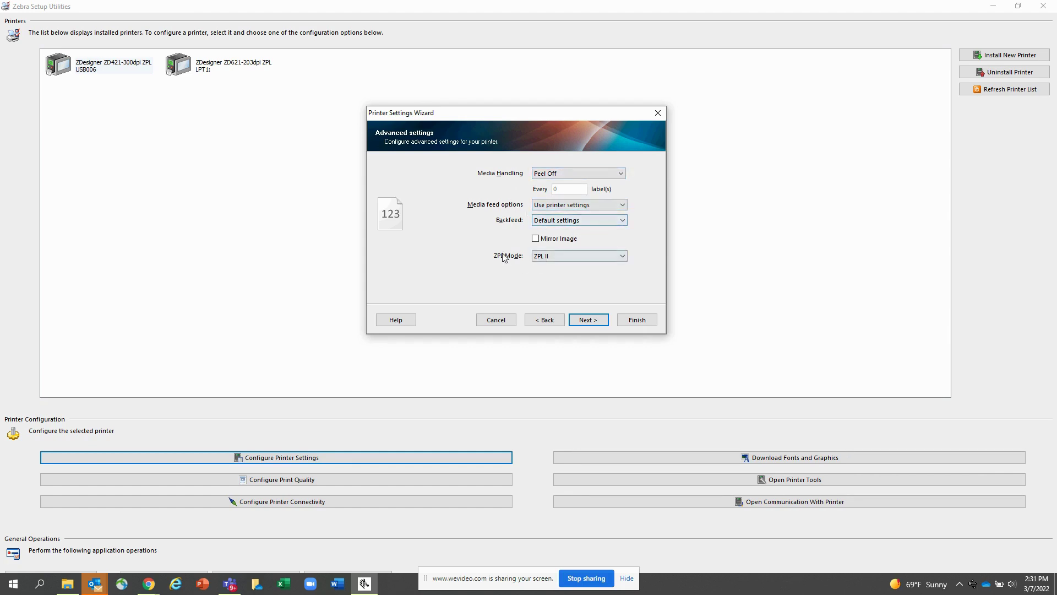
left_click(585, 319)
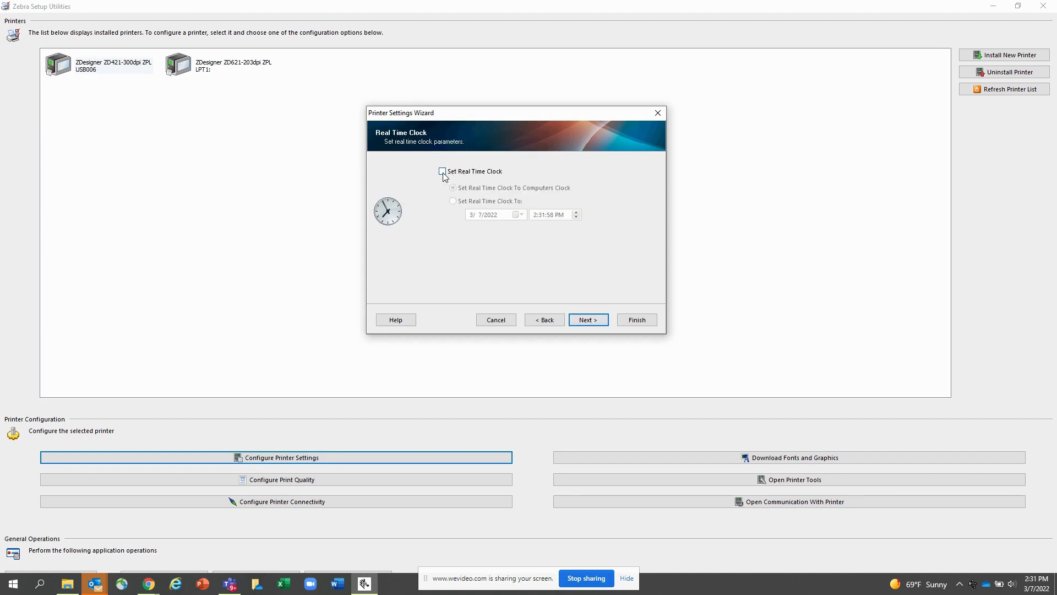
left_click(443, 172)
Continue through Front Panel Protection and Sensor Settings to the Save settings page
left_click(587, 320)
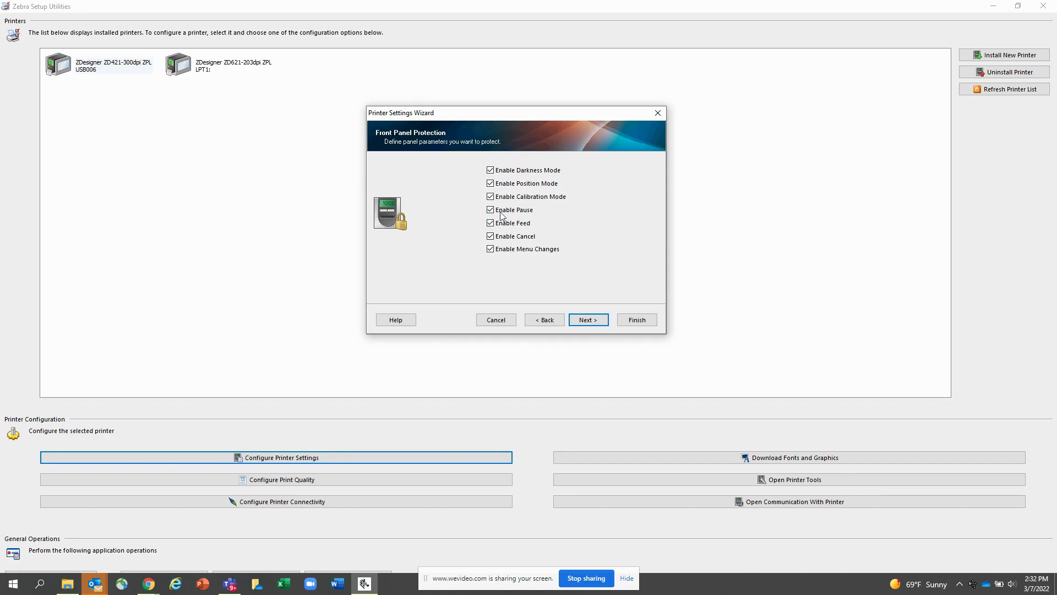
left_click(588, 321)
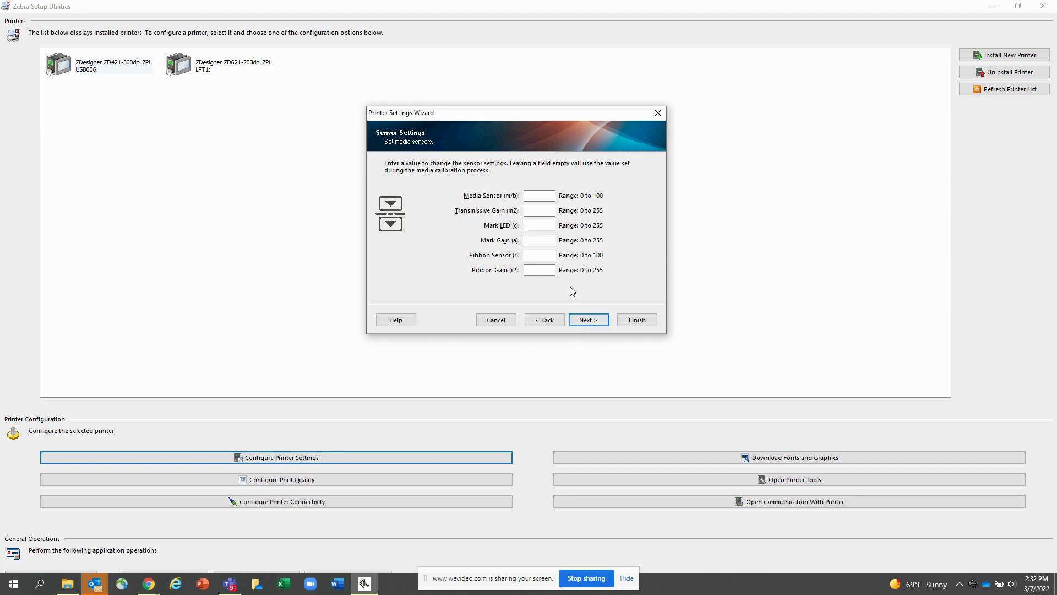
left_click(590, 322)
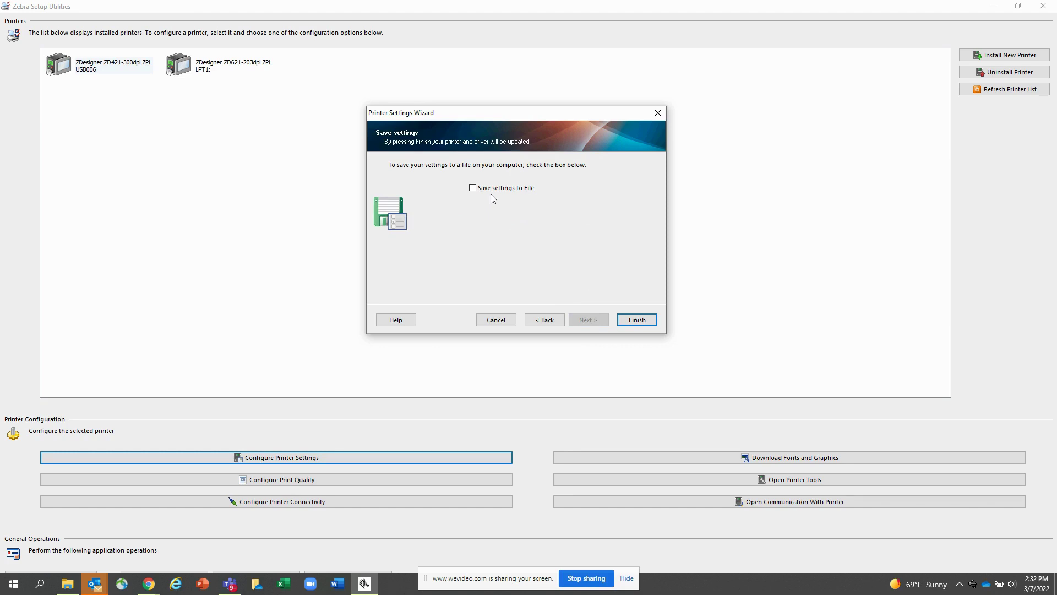
Enable Save settings to File and browse Save As to UDISK 2.0 (D:) > Zebra > commands, then close it
left_click(472, 188)
left_click(636, 320)
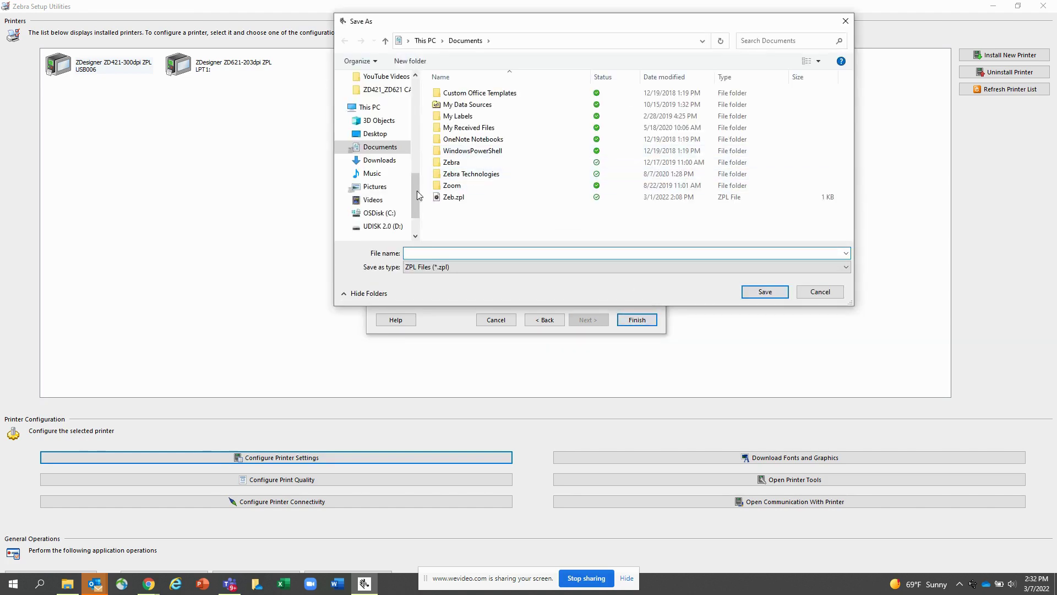
left_click(385, 227)
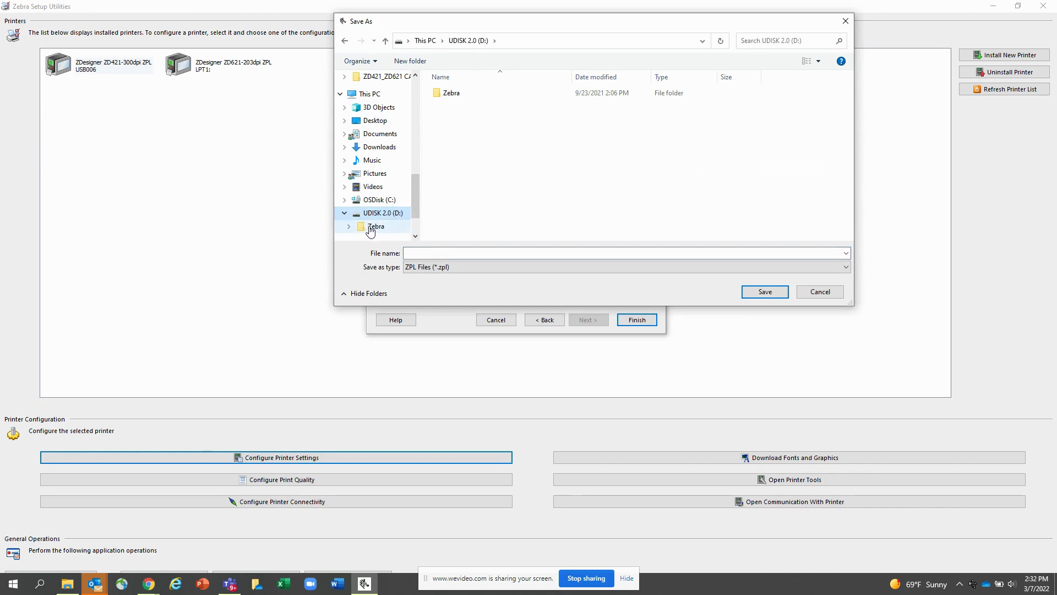
left_click(371, 228)
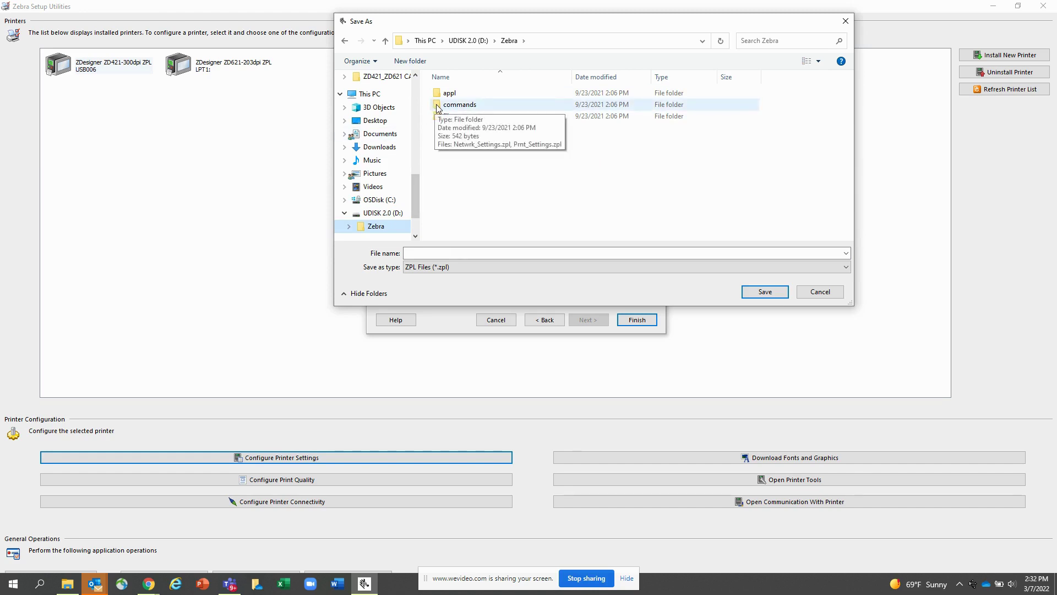
double_click(439, 105)
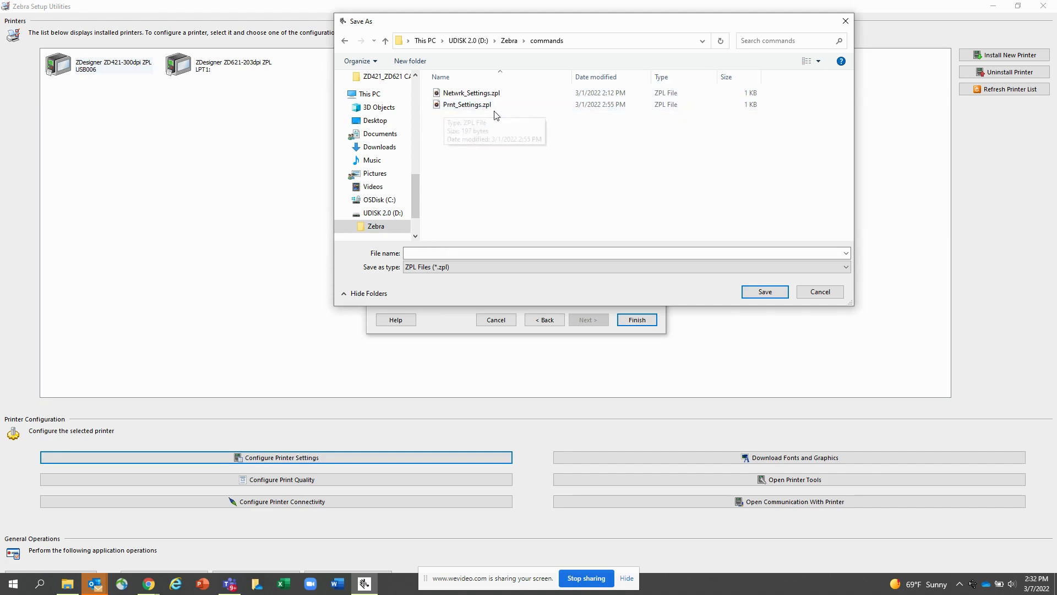
left_click(820, 291)
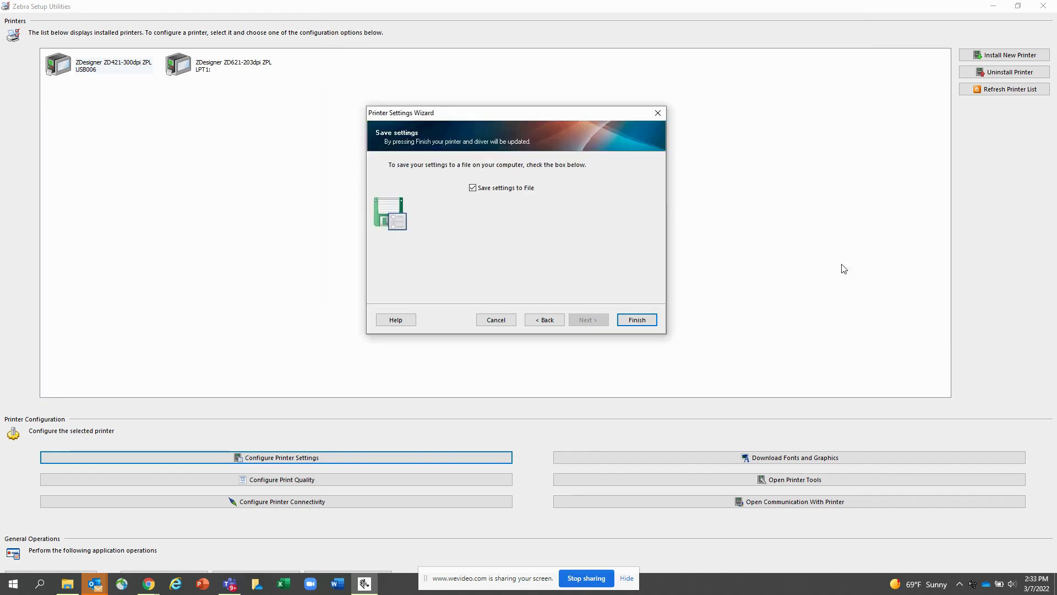
Close the settings wizard and start a wireless Connectivity Setup with hostname 'Z'
left_click(658, 114)
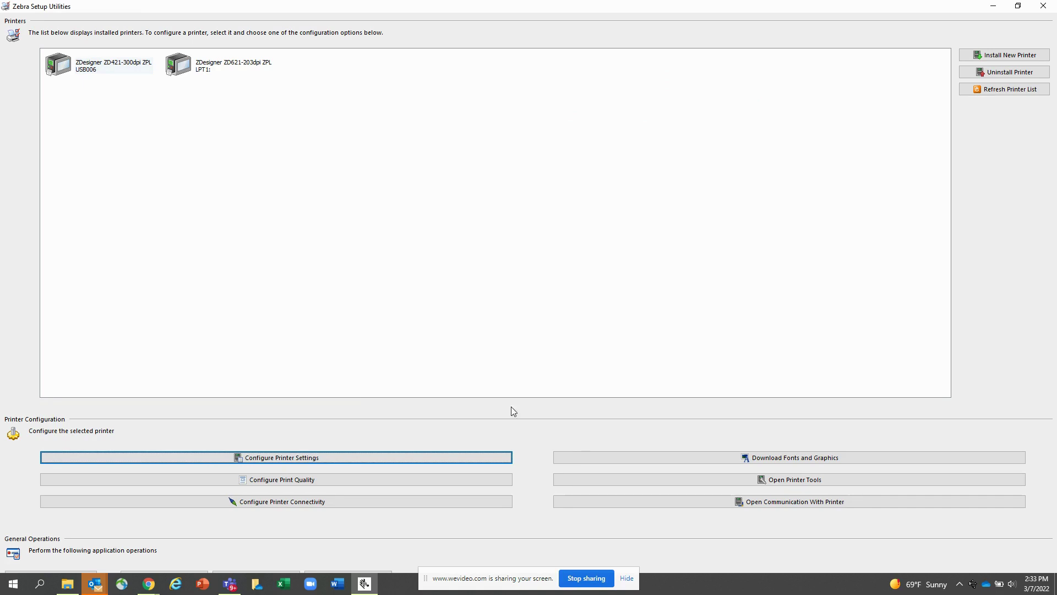
left_click(275, 504)
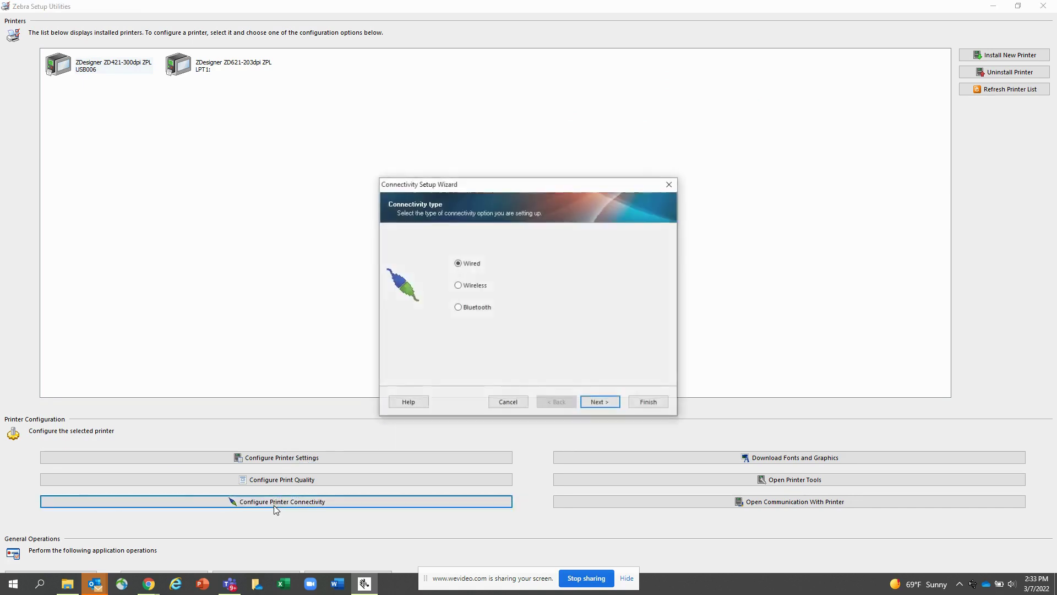
left_click(459, 286)
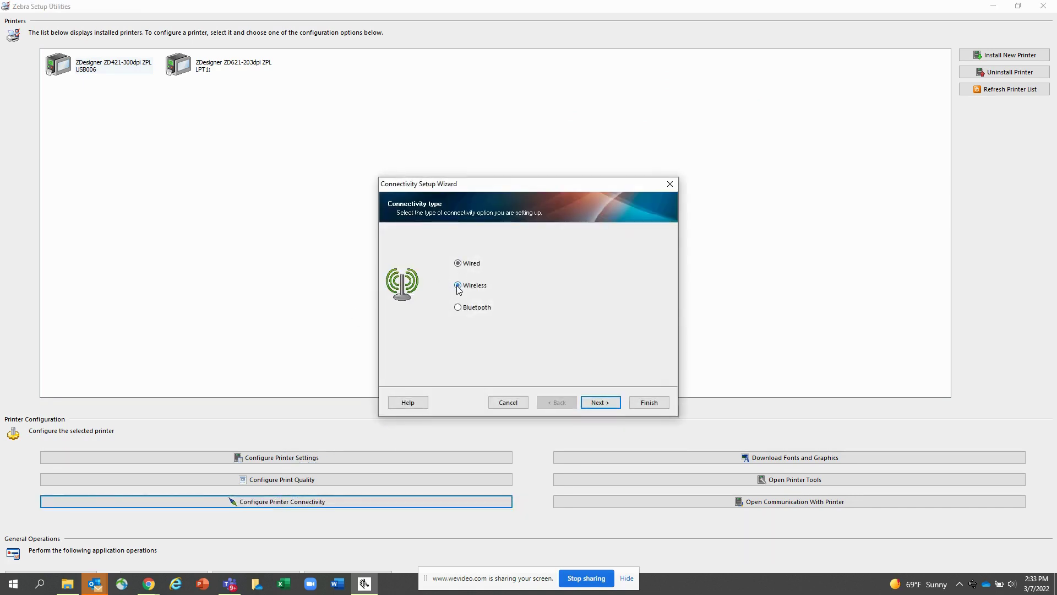
left_click(595, 403)
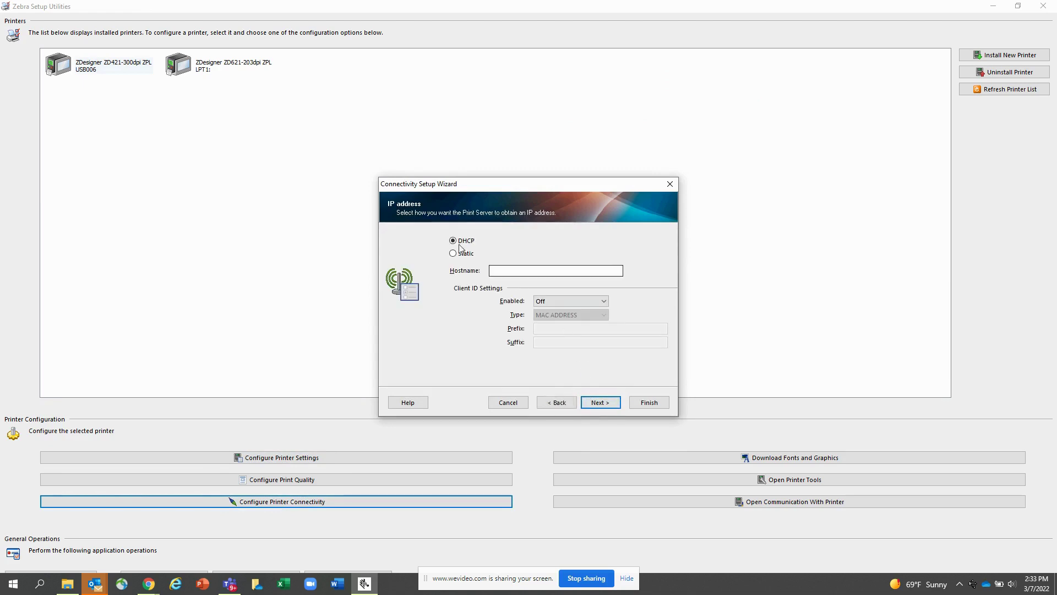
left_click(513, 271)
type("Zeb")
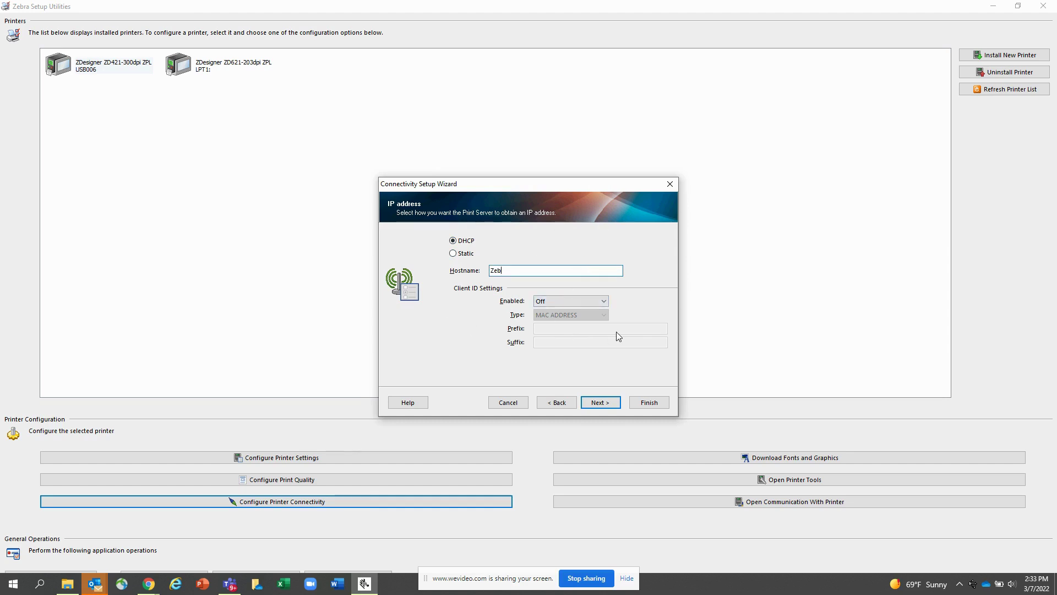
Keep the 802.11 a/b/g/n band and set the WLAN country to USA, Canada
left_click(614, 402)
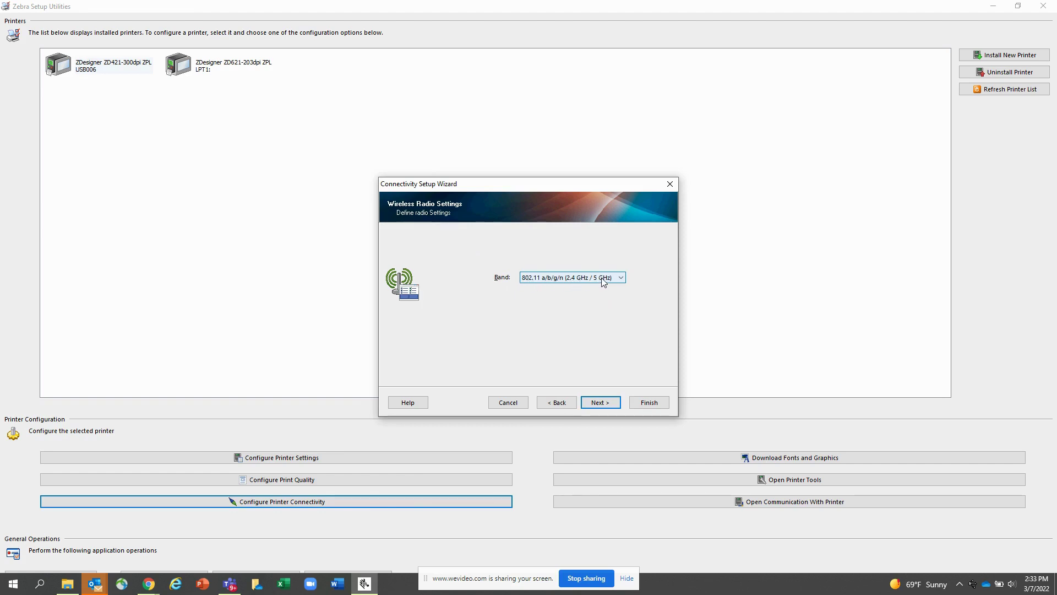
left_click(598, 403)
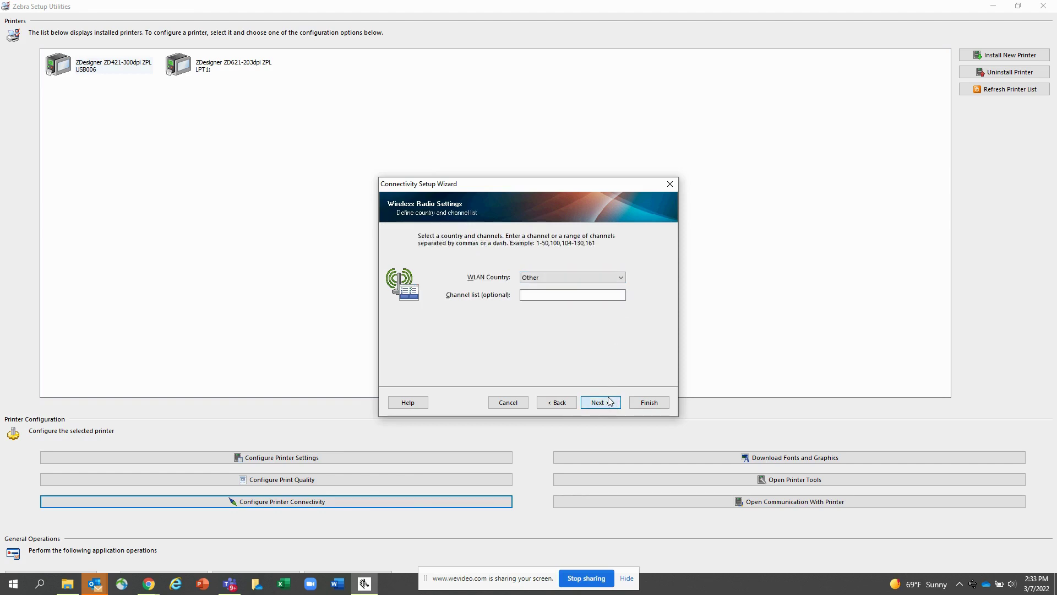
left_click(621, 282)
scroll(573, 325, "up", 2)
left_click(570, 327)
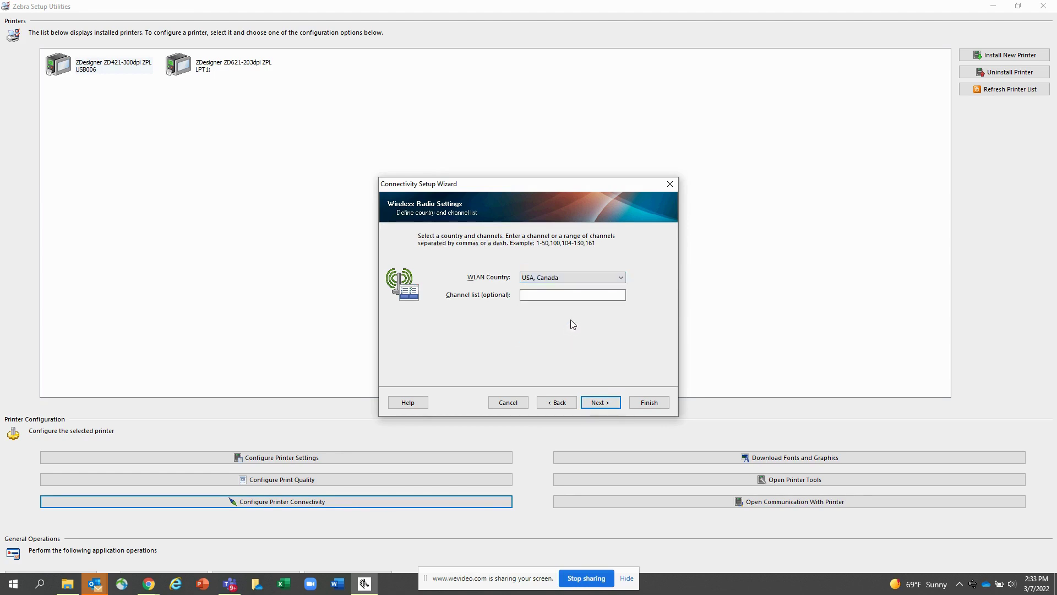
left_click(530, 296)
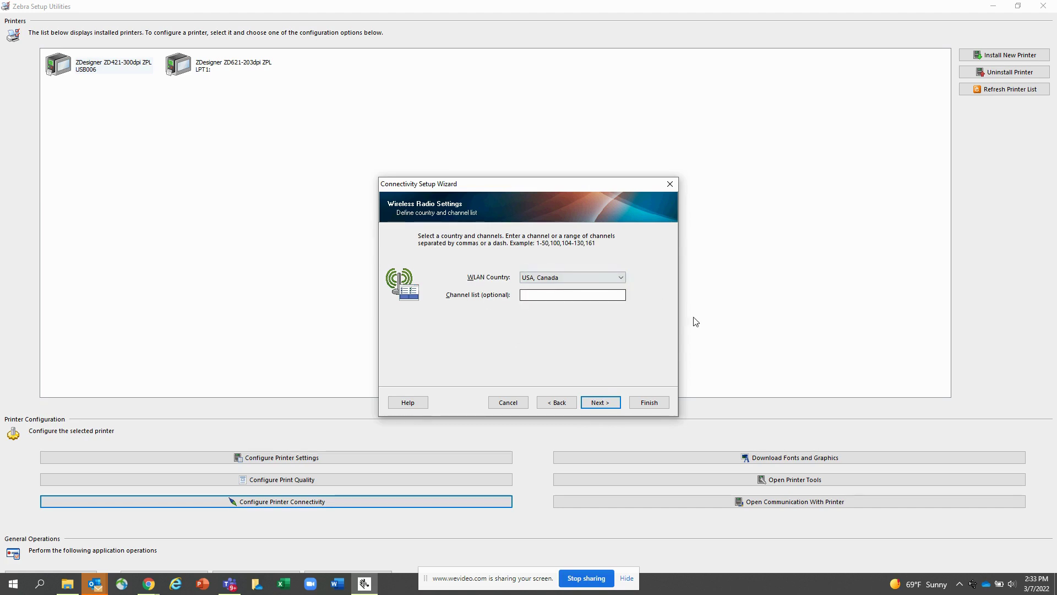
Set the ESSID to Zebra1 with WPA-PSK/WPA2-PSK security mode
left_click(609, 406)
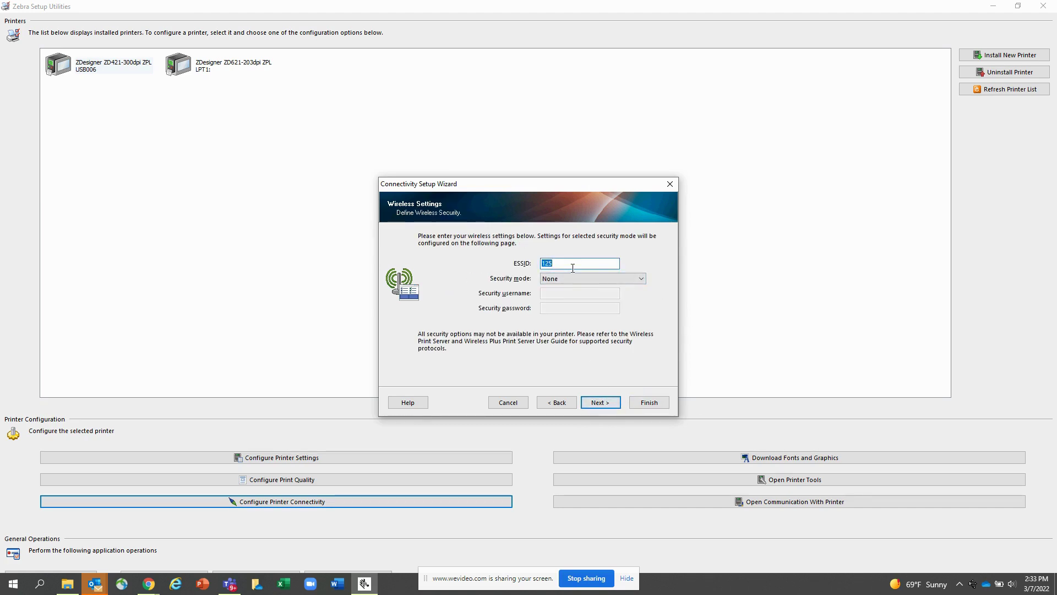
type("Zebra1")
left_click(640, 279)
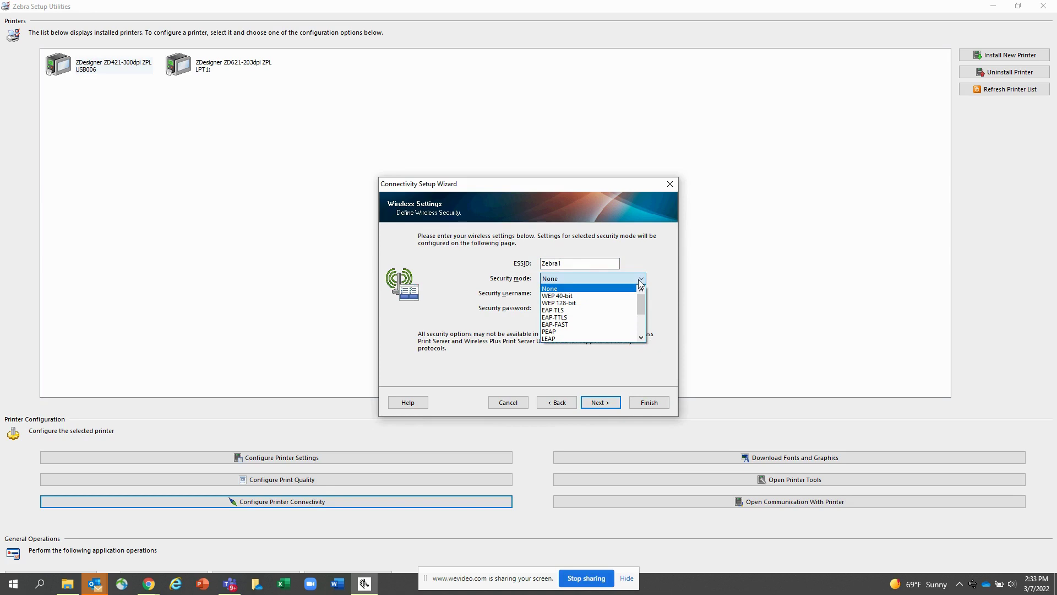
scroll(606, 304, "down", 2)
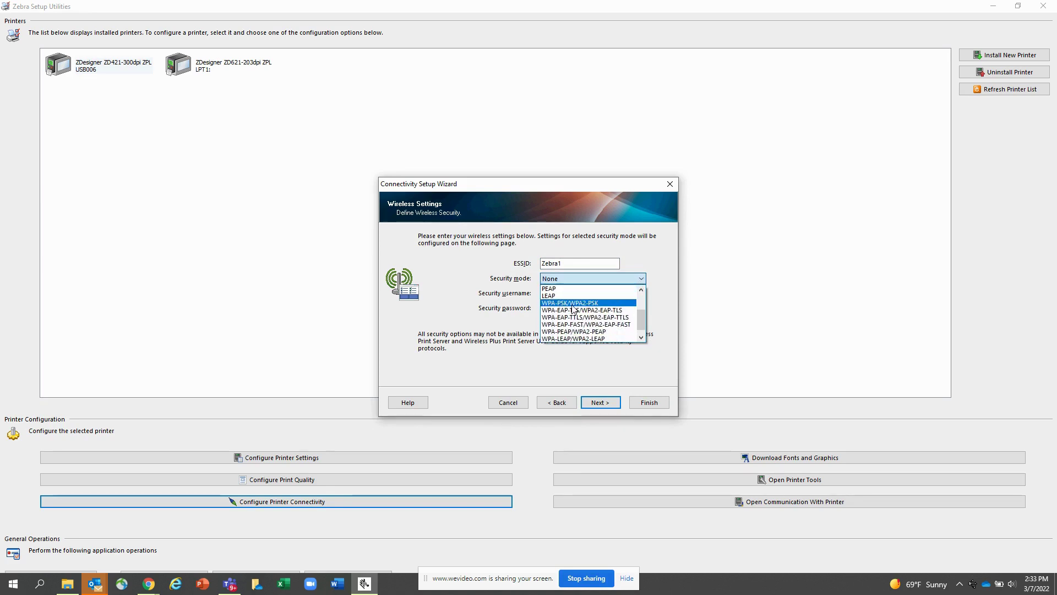
left_click(572, 305)
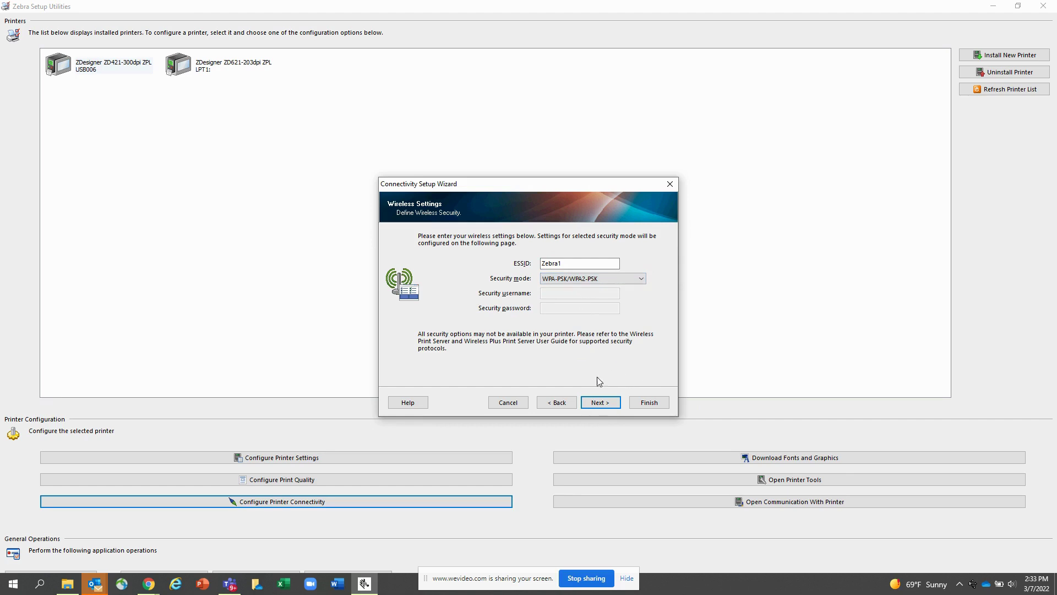
left_click(601, 403)
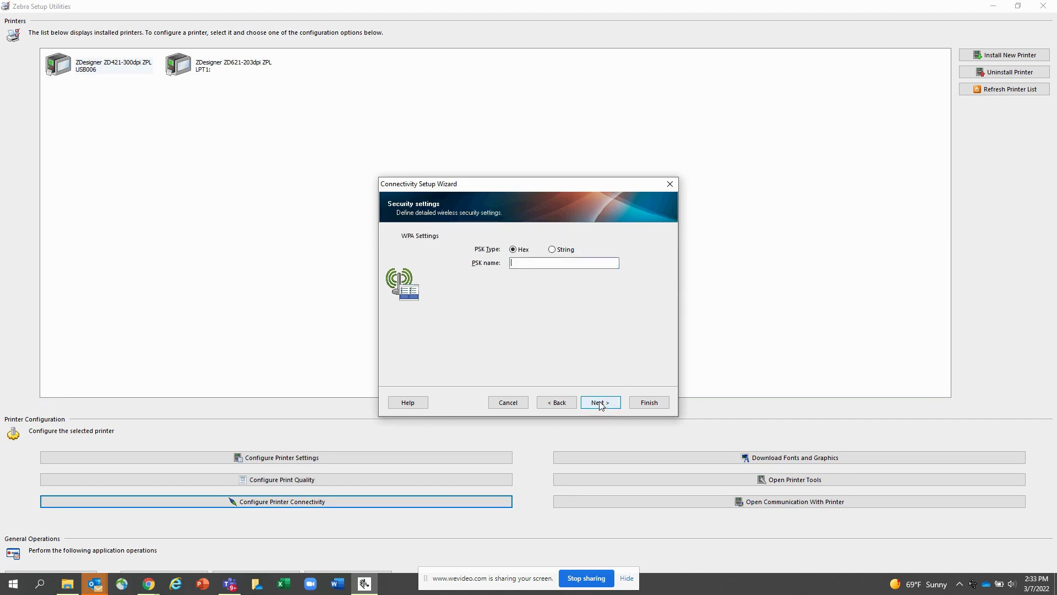
Choose String as the PSK type and enter the pre-shared key, continuing to Advanced wireless settings
left_click(556, 252)
left_click(555, 264)
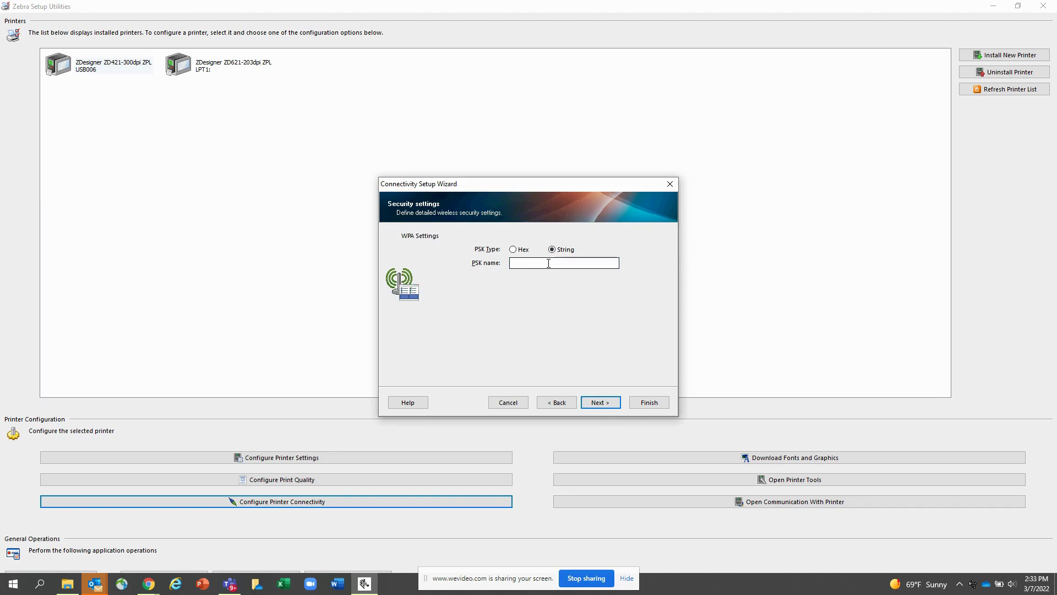
left_click(611, 406)
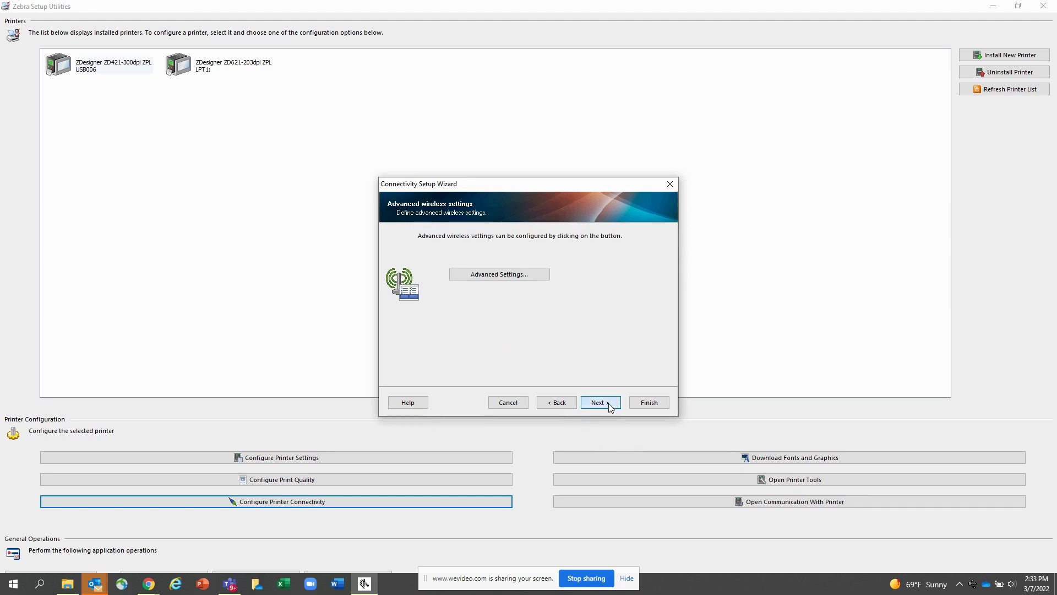
Accept the Advanced wireless settings unchanged and go past the Final stream page to Send data
left_click(497, 282)
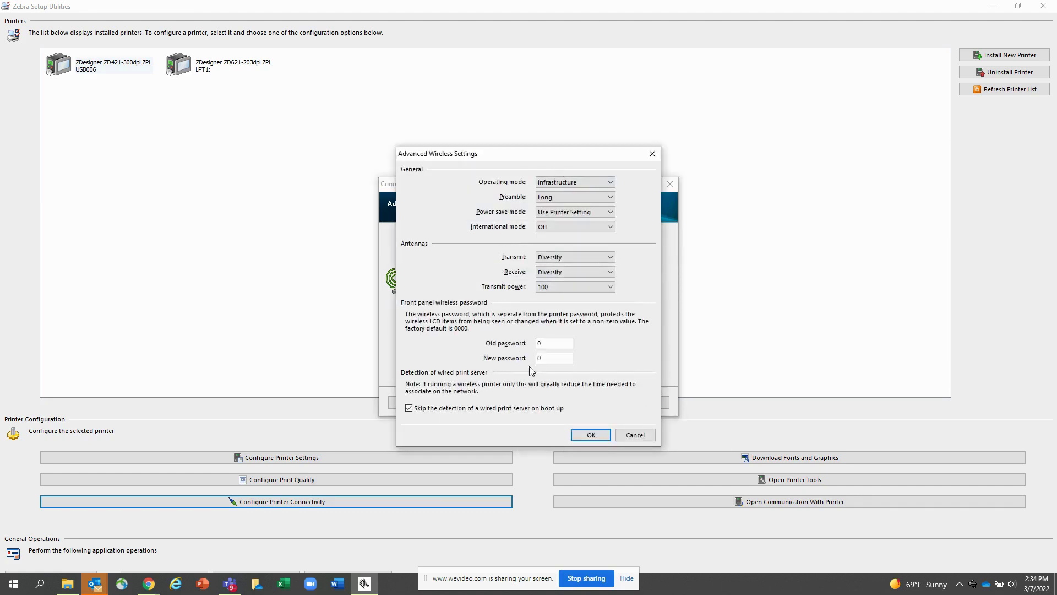
left_click(590, 435)
left_click(616, 406)
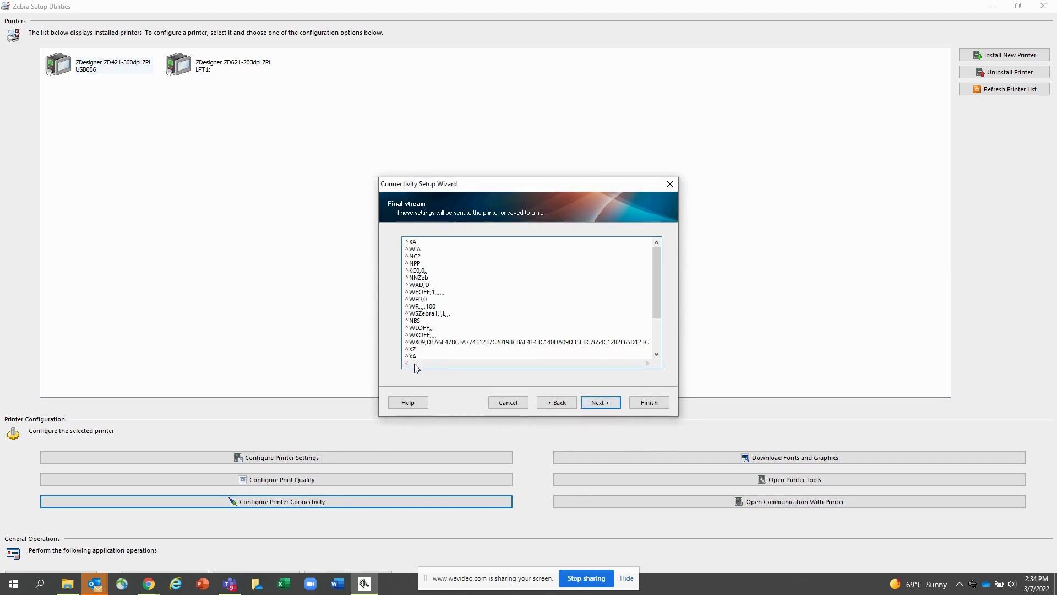
left_click(601, 404)
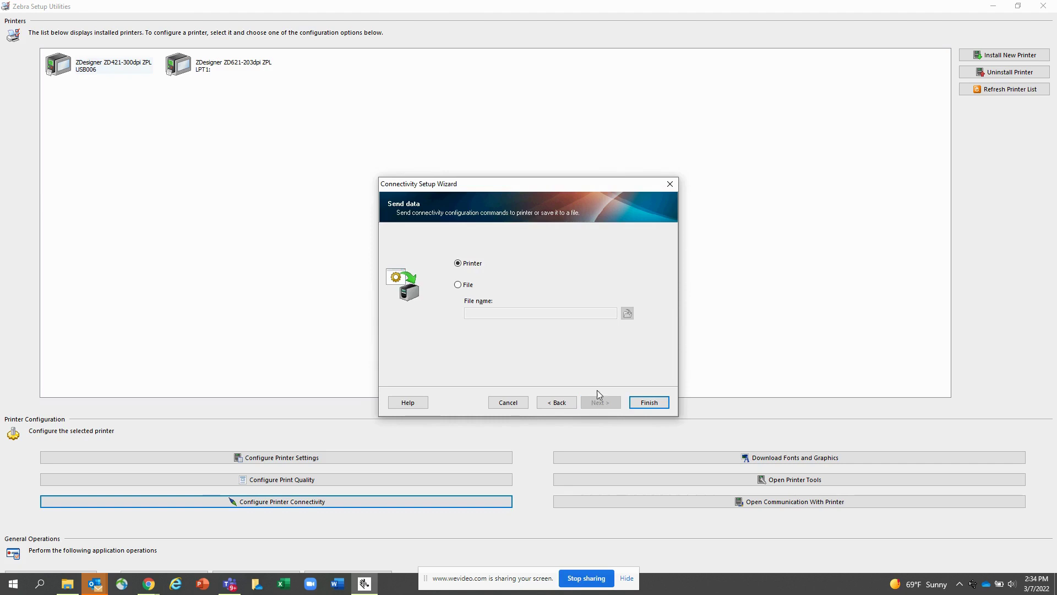
Switch the destination to File, view D:\Zebra\commands in Save As, cancel, and close the wizard
left_click(458, 286)
left_click(627, 313)
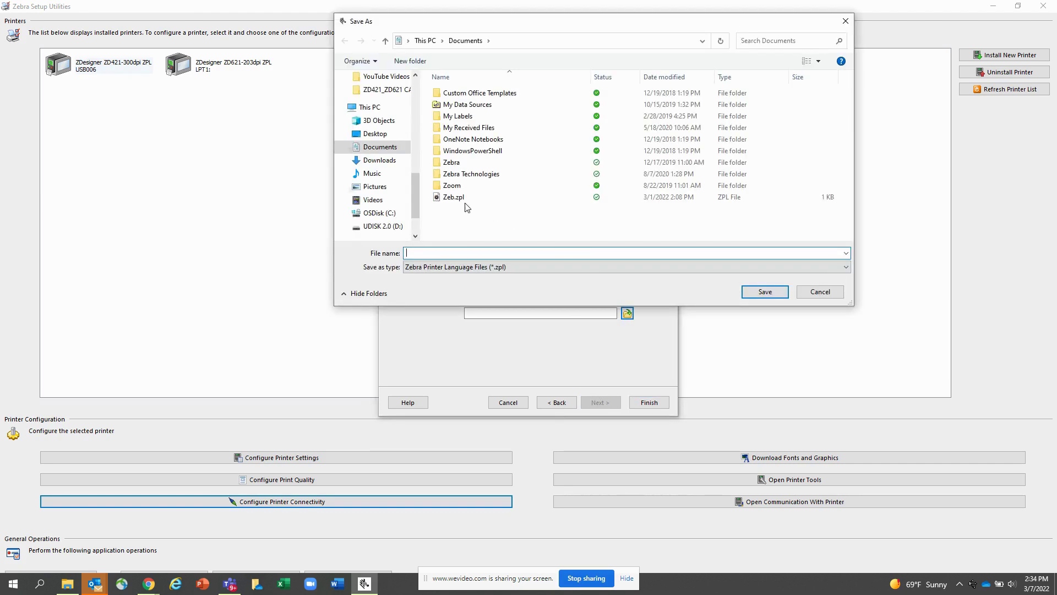
left_click(384, 227)
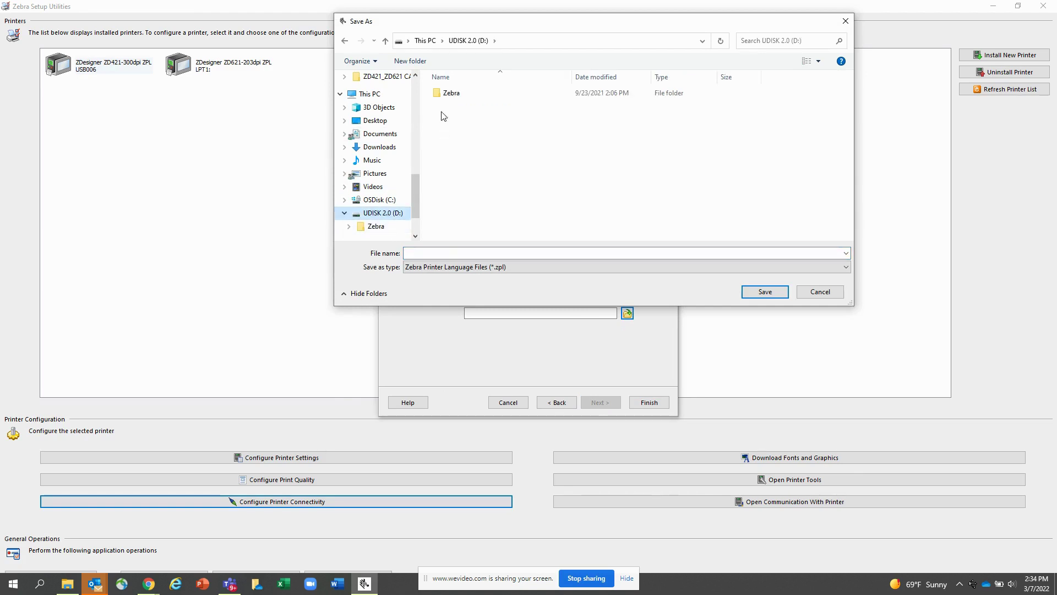
double_click(447, 94)
double_click(460, 107)
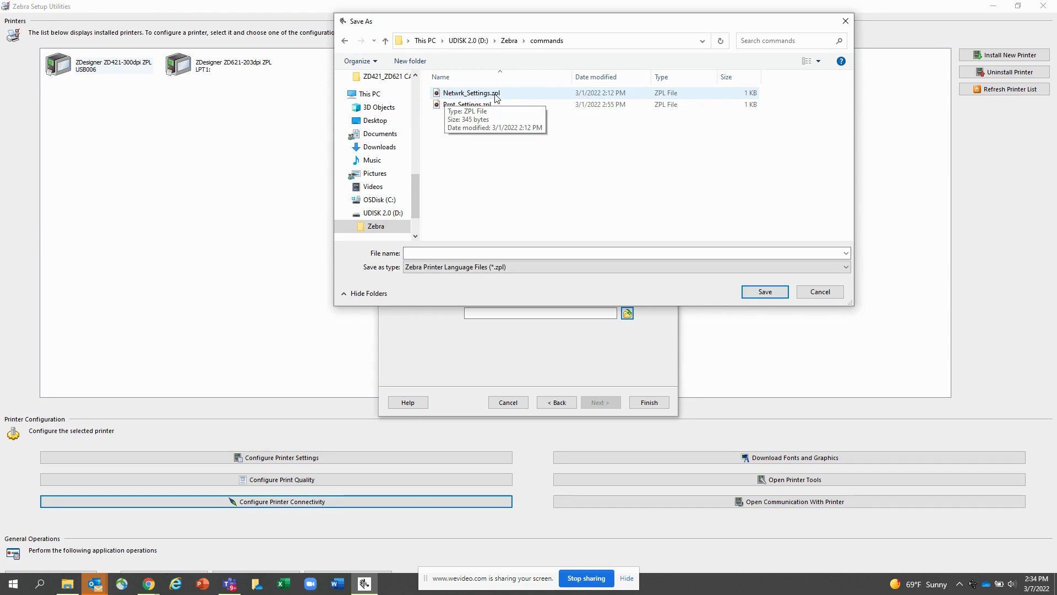
left_click(799, 292)
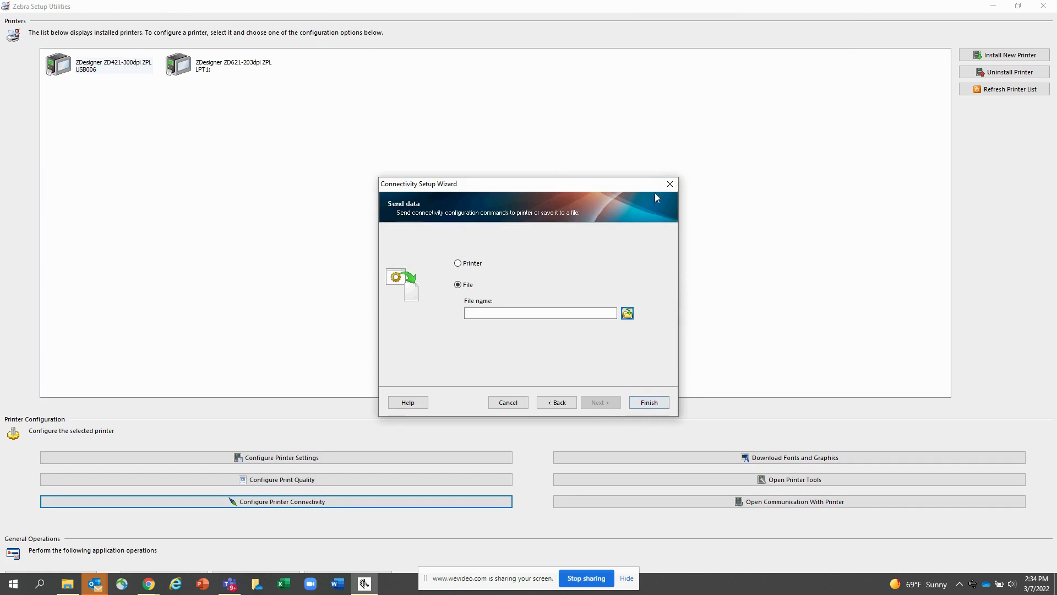
left_click(669, 184)
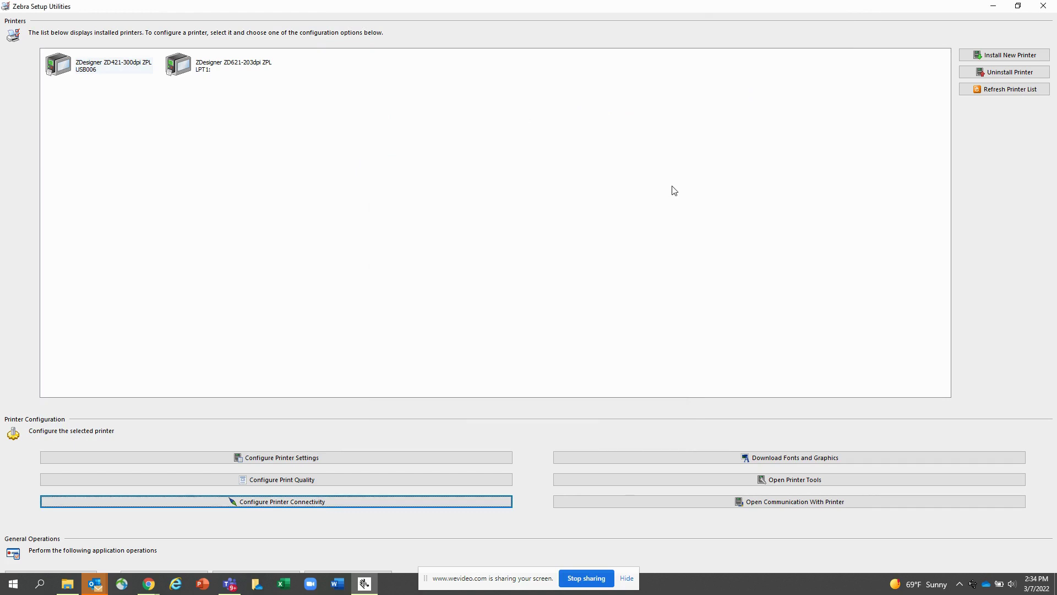